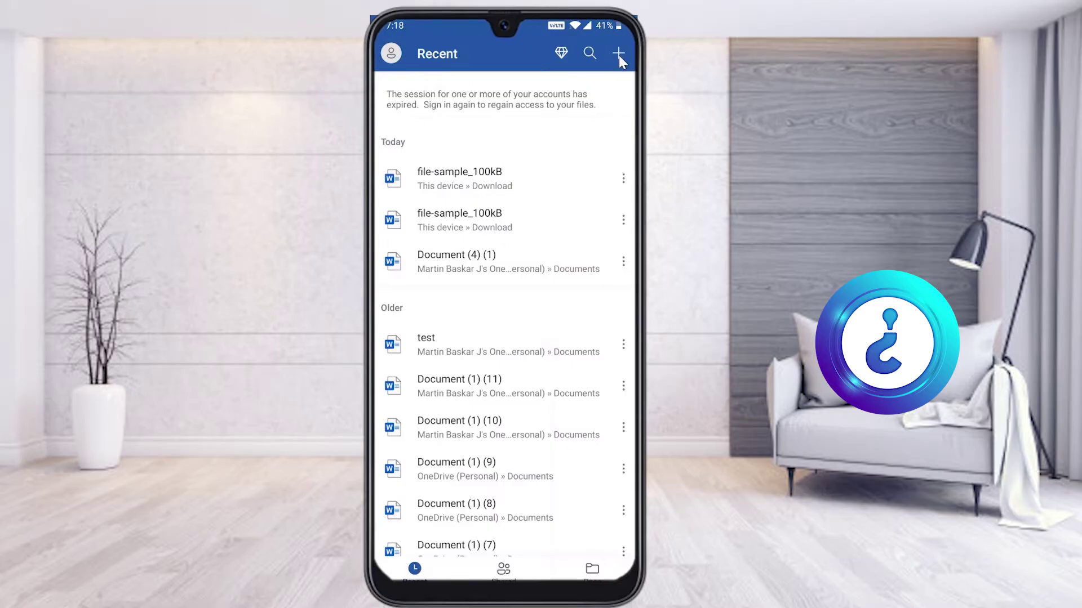
Step: Open the most recent file-sample_100kB document from the device's Download folder and switch it to editing with the search bar shown
click(477, 177)
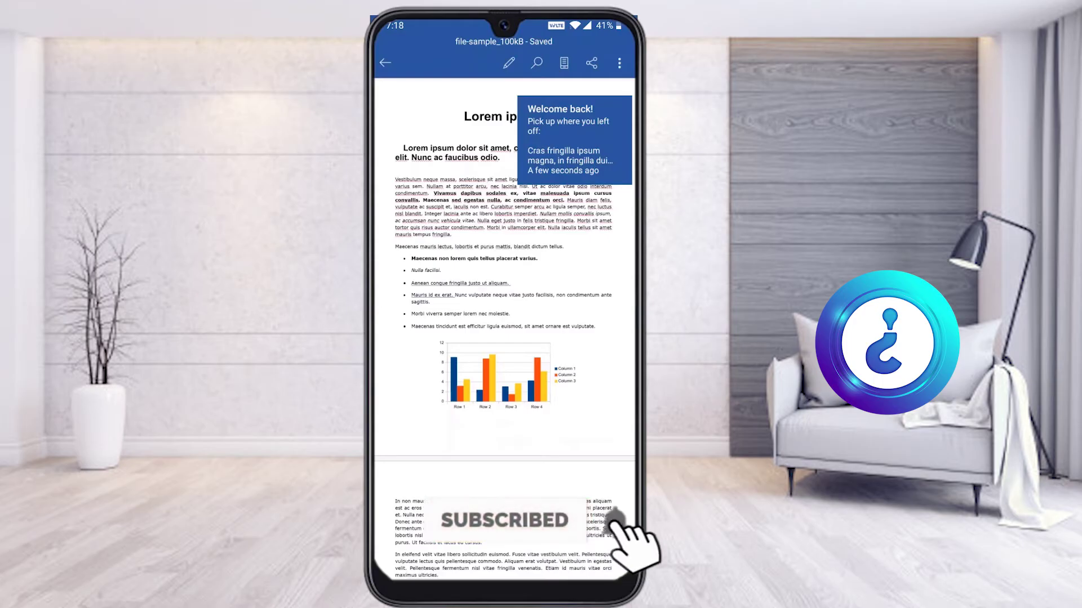
scroll(512, 326, down, 15)
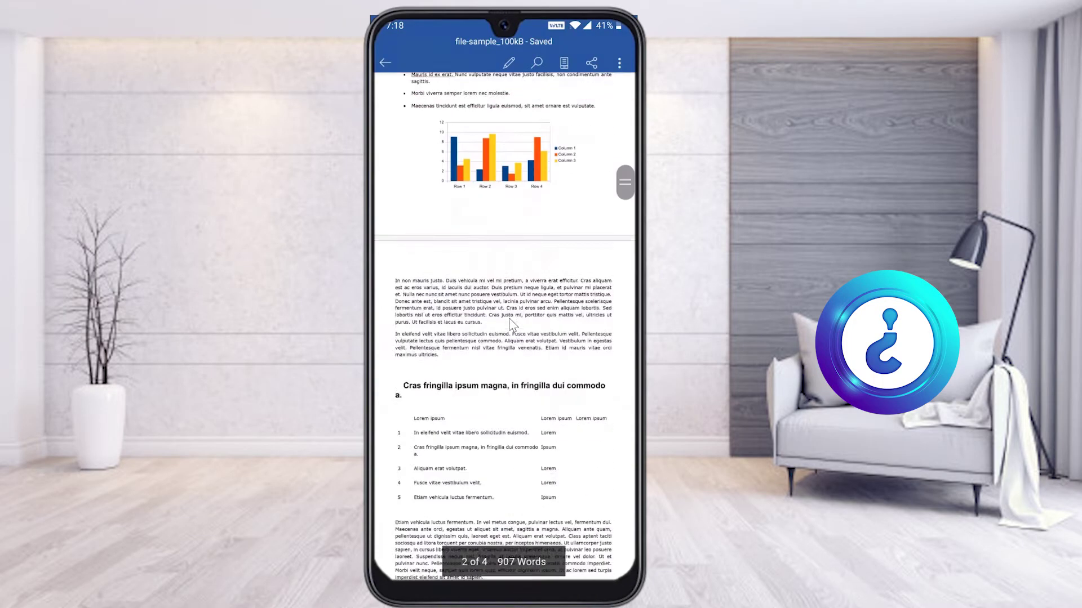
scroll(512, 325, up, 15)
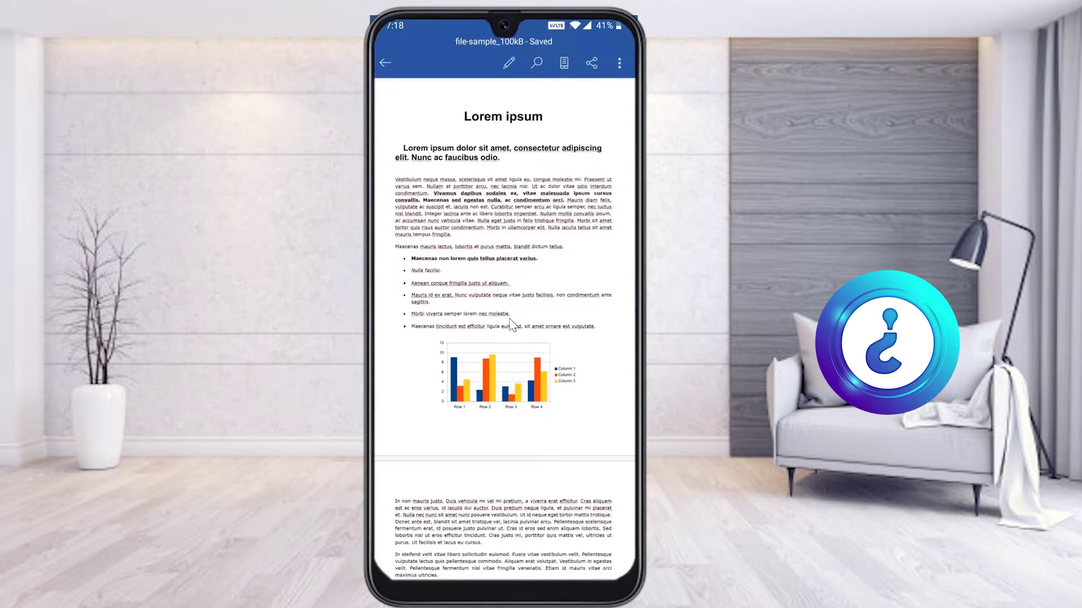
key(ctrl+f)
click(508, 63)
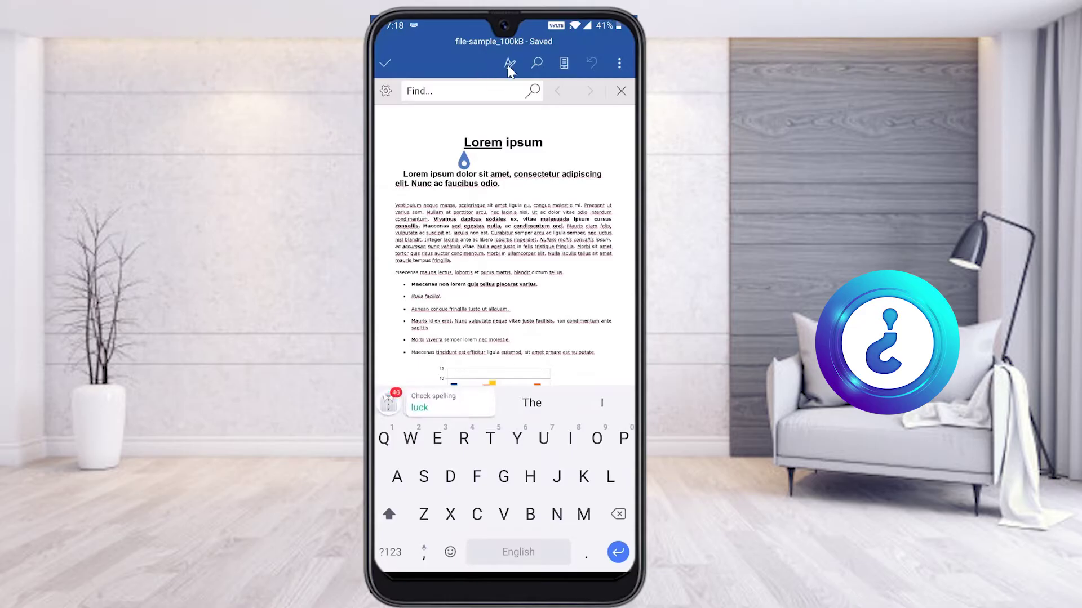
Step: Examine the insertable items and the available page number positions, number format and page count options
click(509, 64)
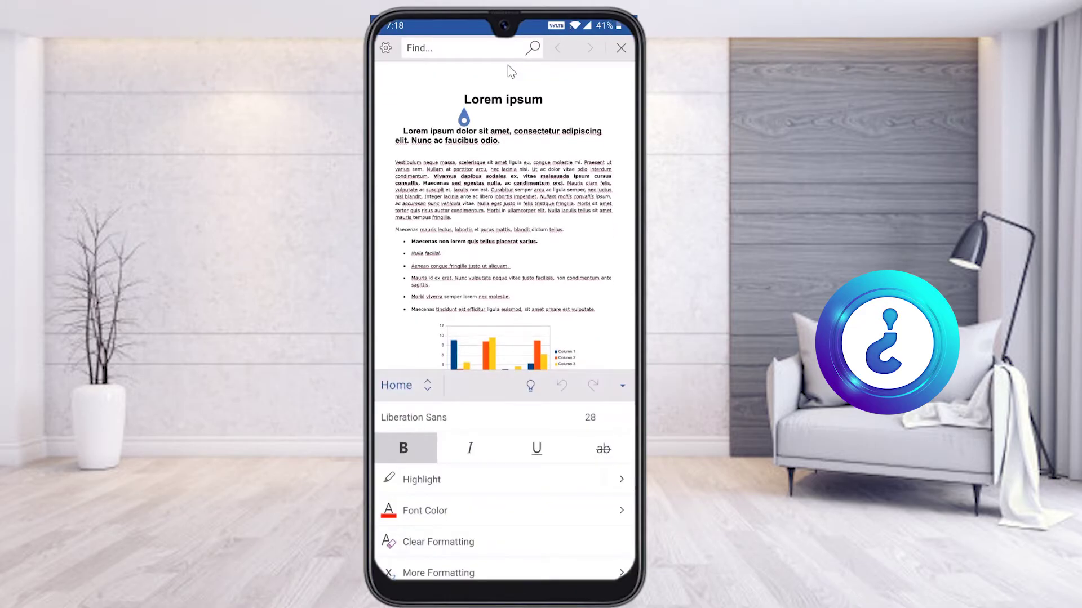
click(424, 394)
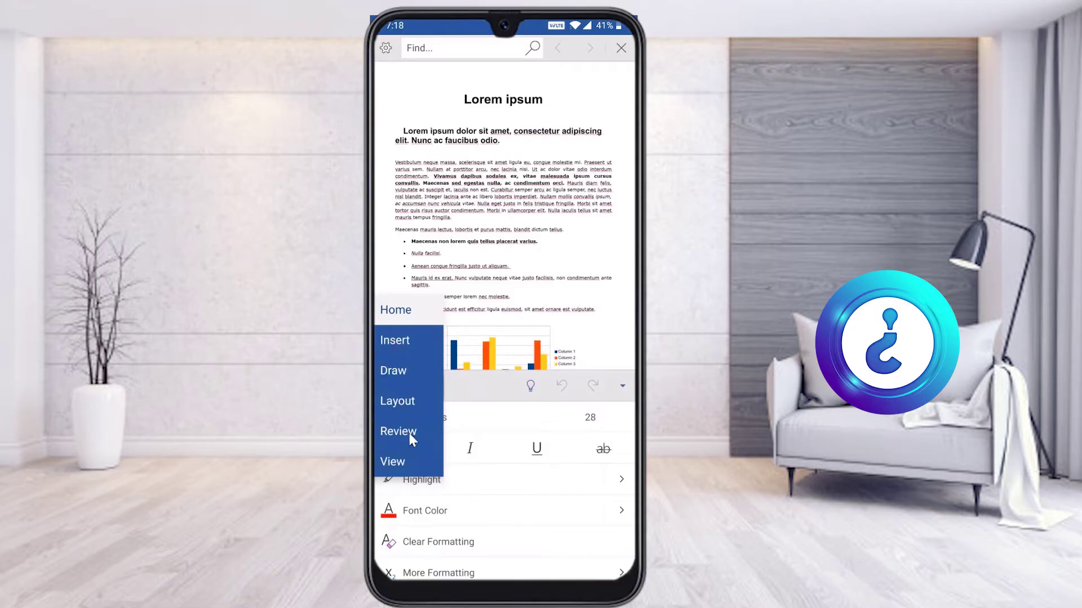
click(405, 342)
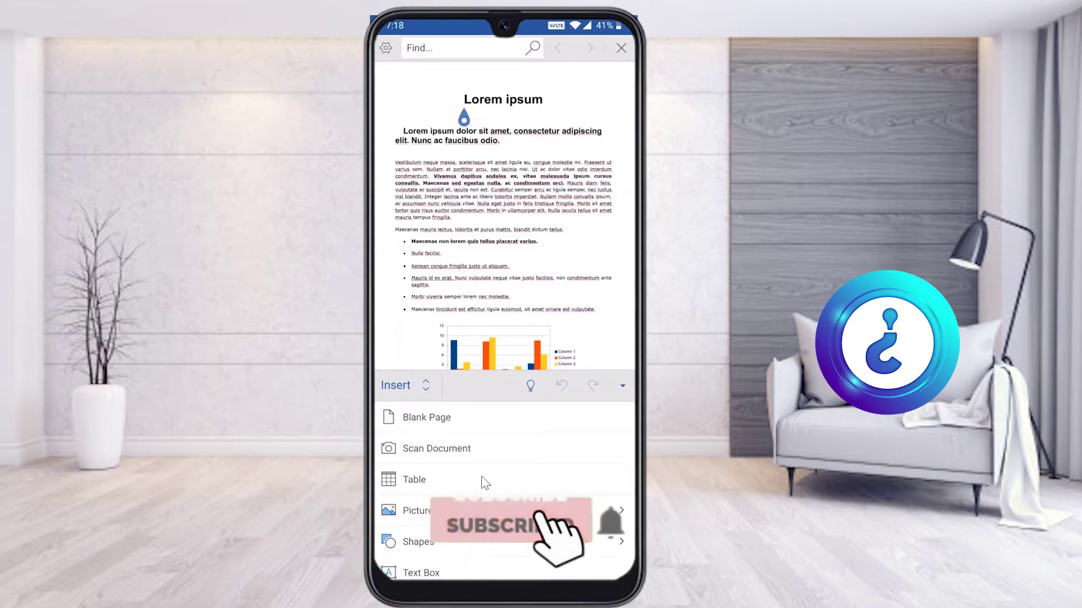
scroll(485, 483, down, 3)
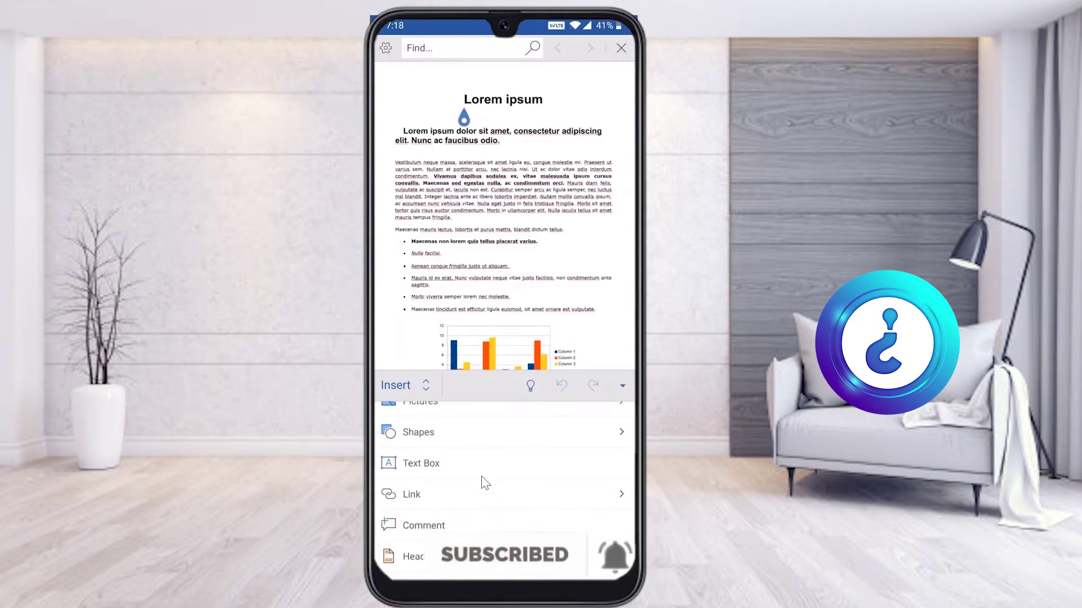
scroll(485, 483, down, 3)
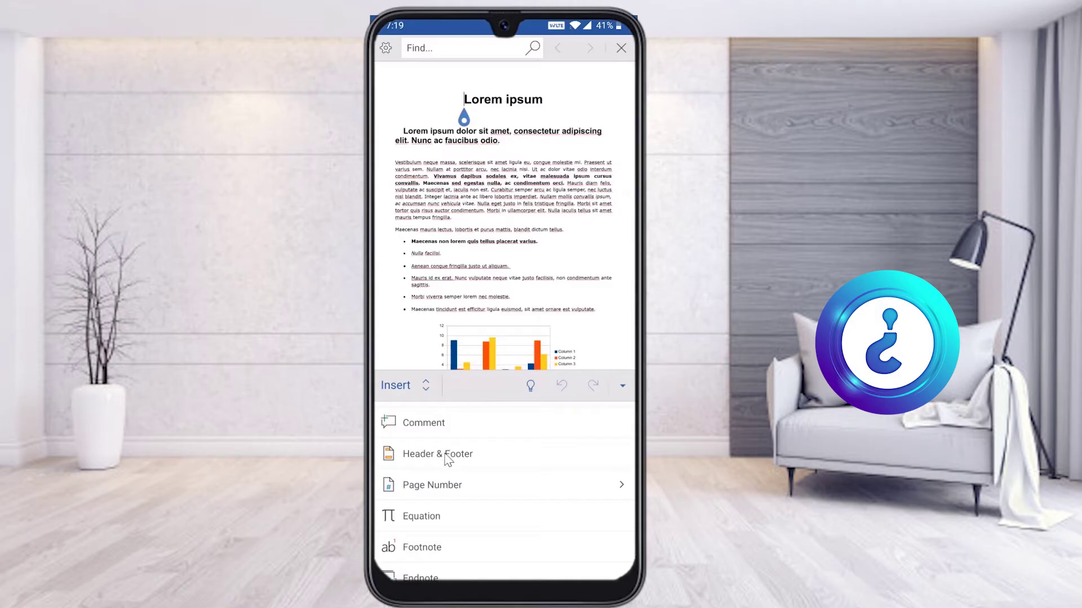
click(455, 494)
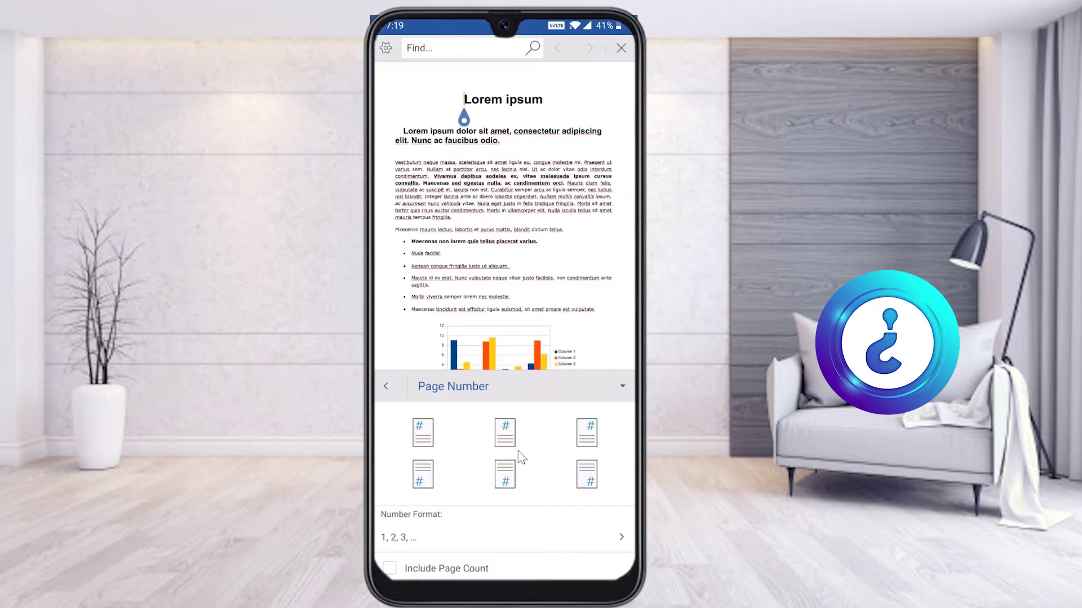
scroll(518, 458, down, 1)
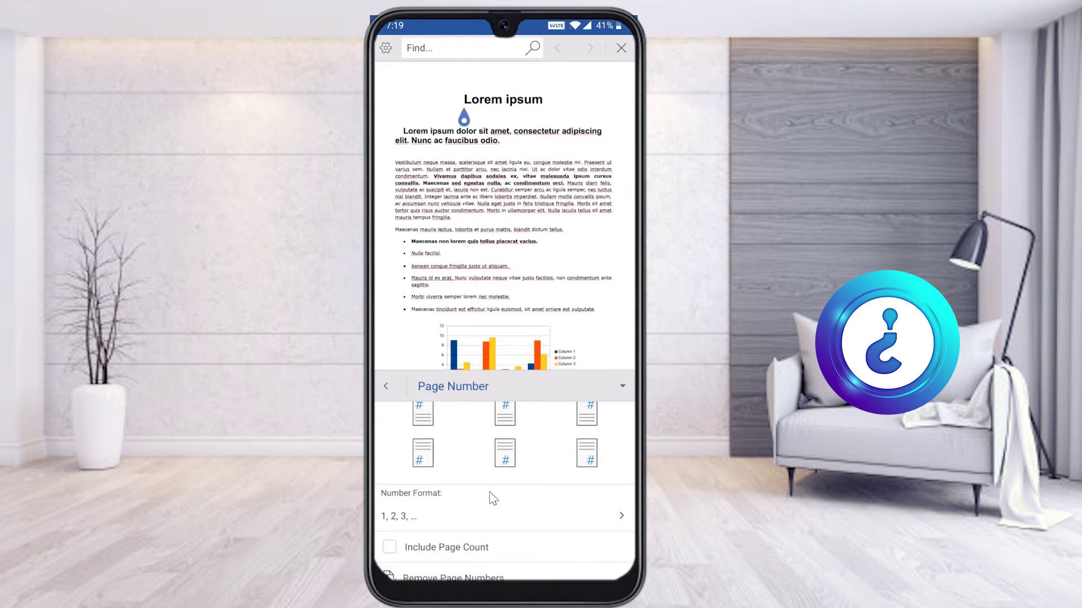
scroll(493, 499, up, 1)
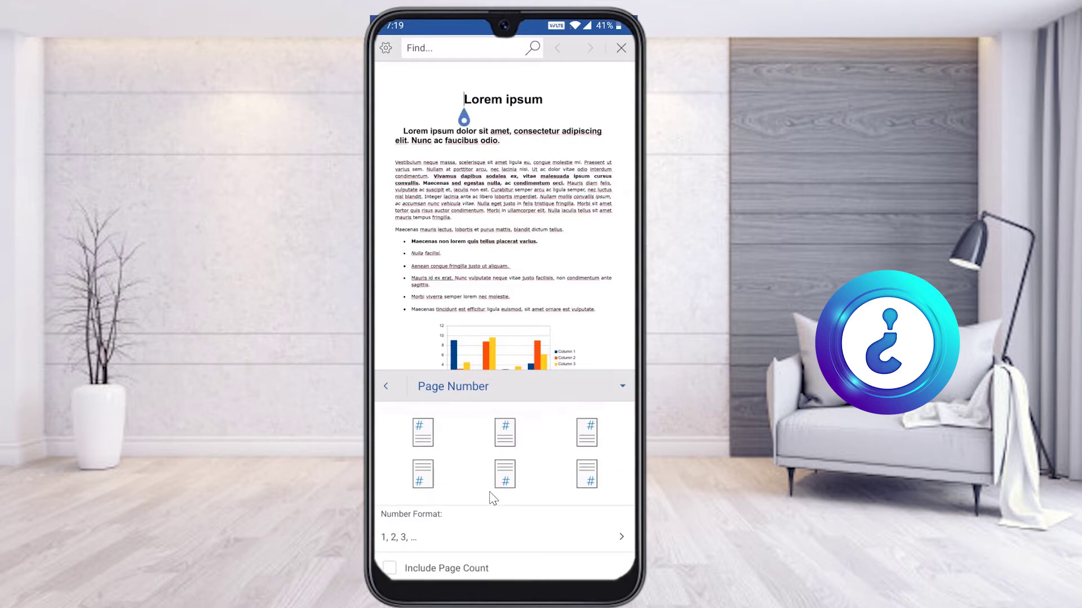
right_click(490, 496)
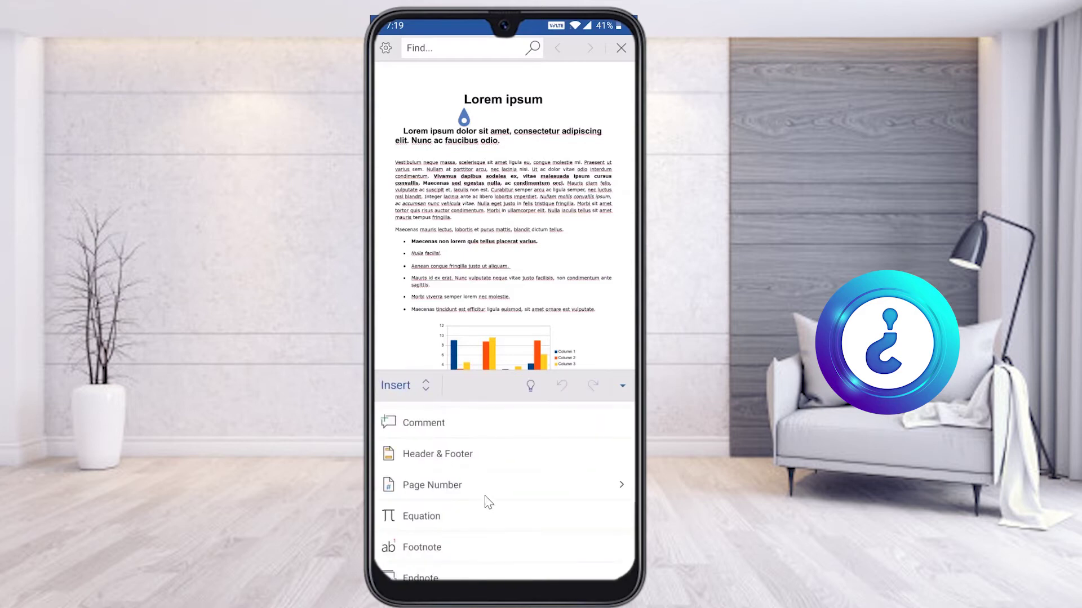
Step: Open the document's header and footer for editing and show the Header & Footer commands
click(431, 461)
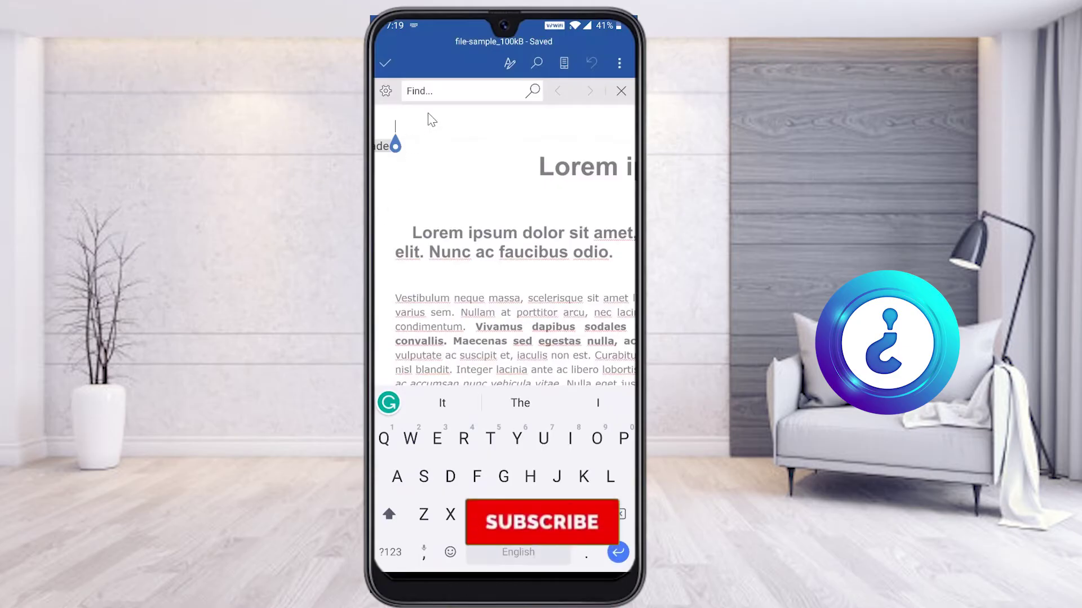
right_click(453, 131)
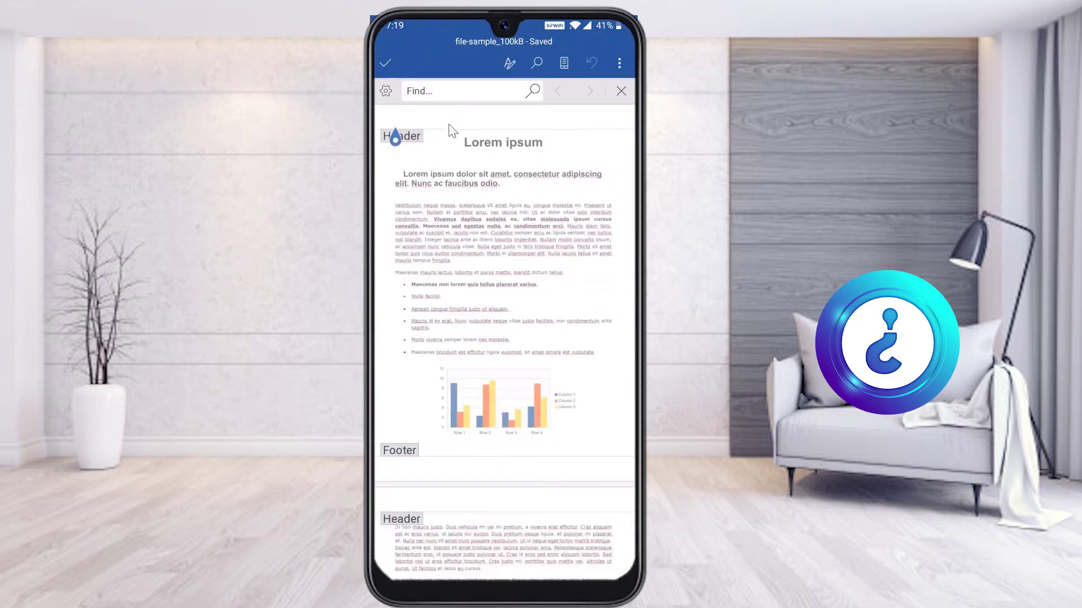
click(511, 63)
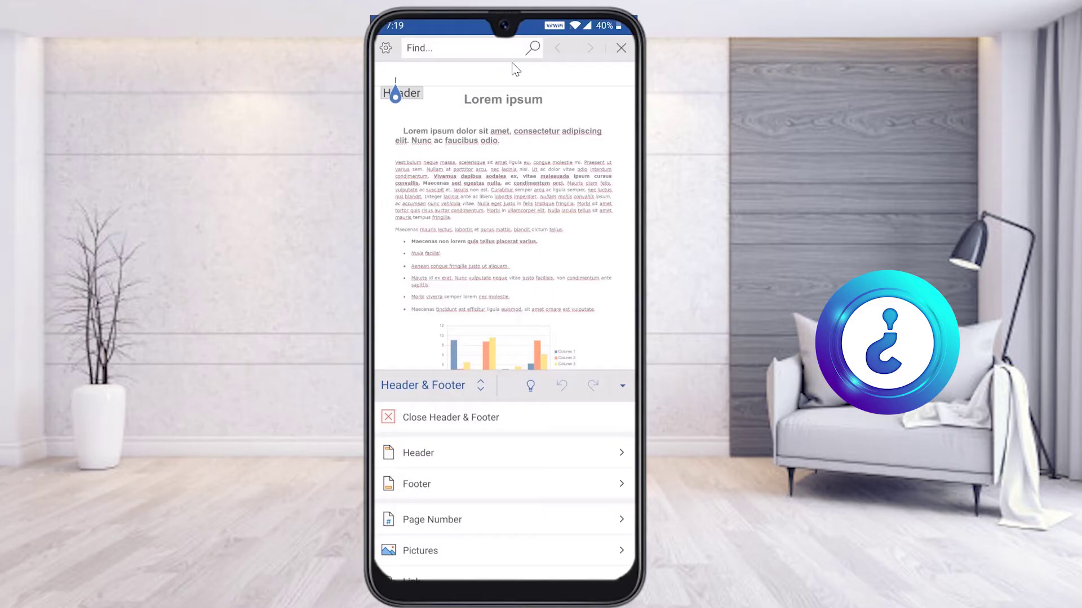
Step: Insert page numbers centred at the top of the pages, using the 1, 2, 3, … number format
click(425, 532)
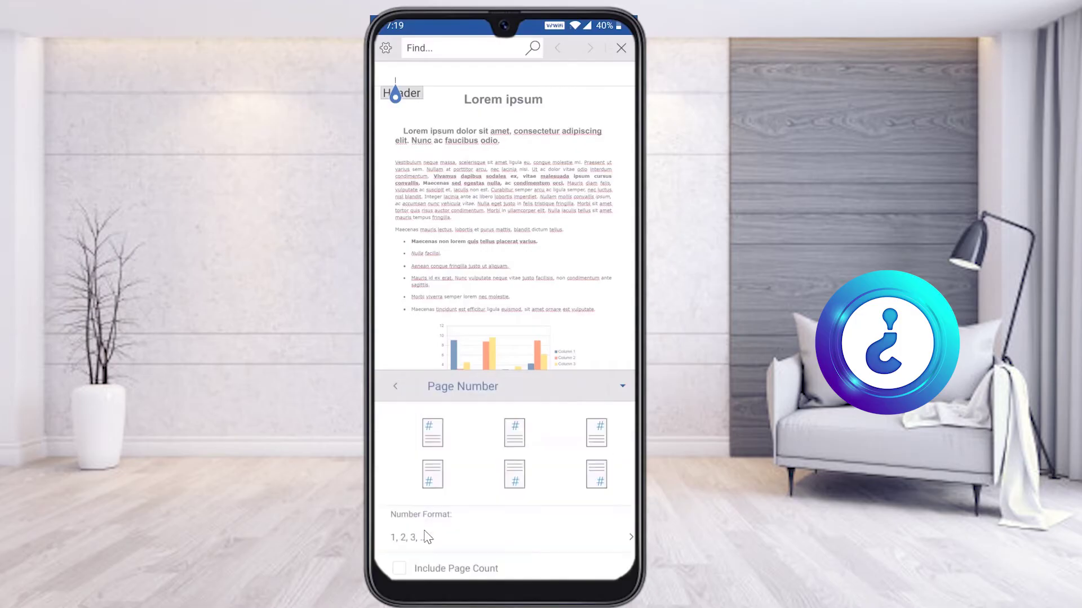
click(504, 432)
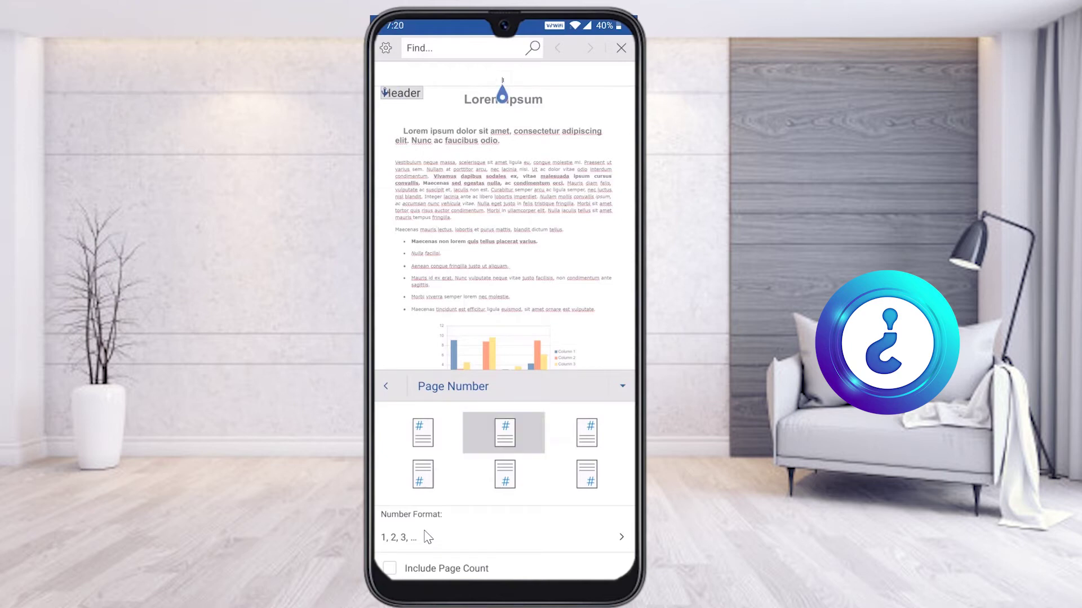
click(504, 475)
click(428, 537)
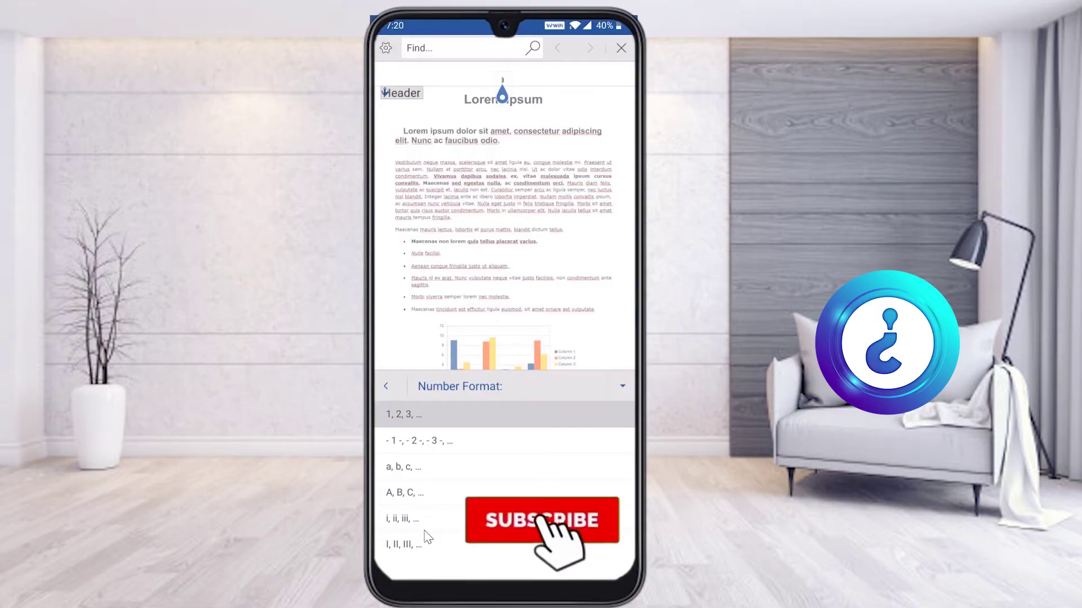
click(417, 467)
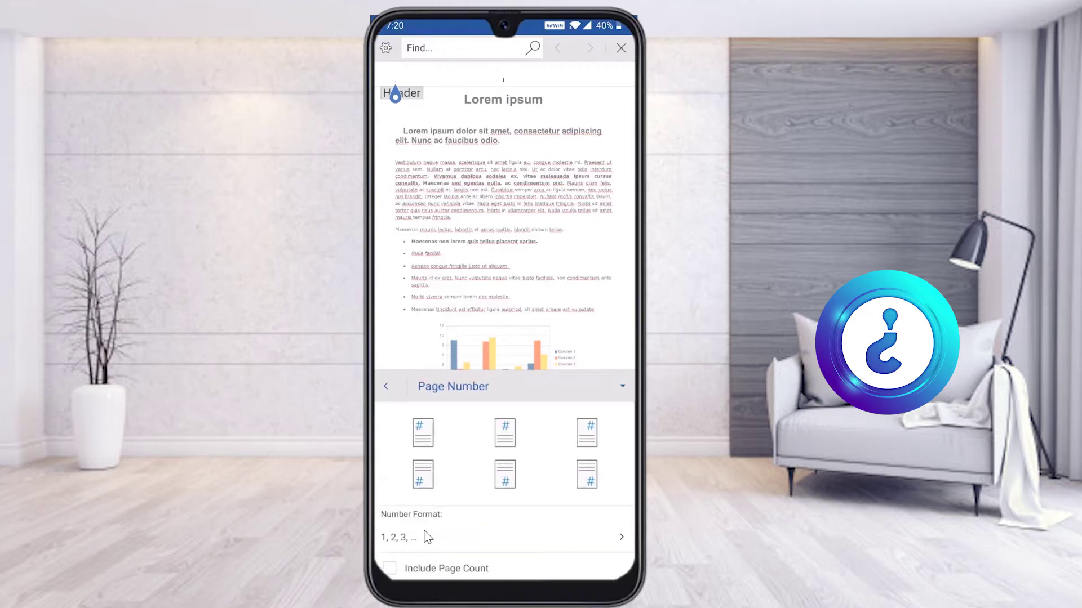
Step: Include the page count in the page numbers, return to the document body and close the search bar
scroll(424, 531, down, 1)
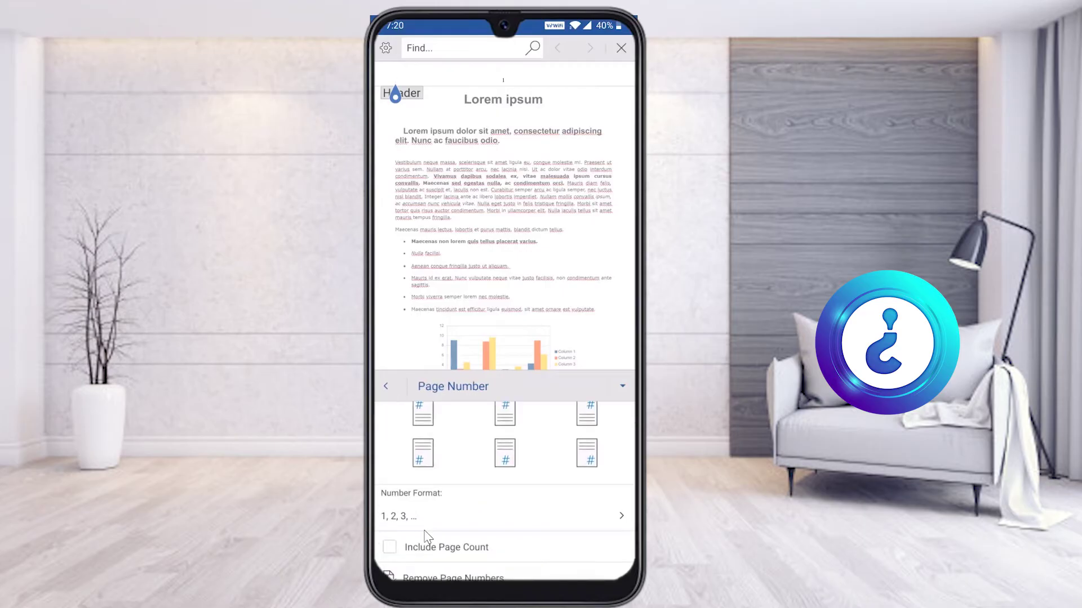
click(426, 537)
key(Escape)
key(Escape)
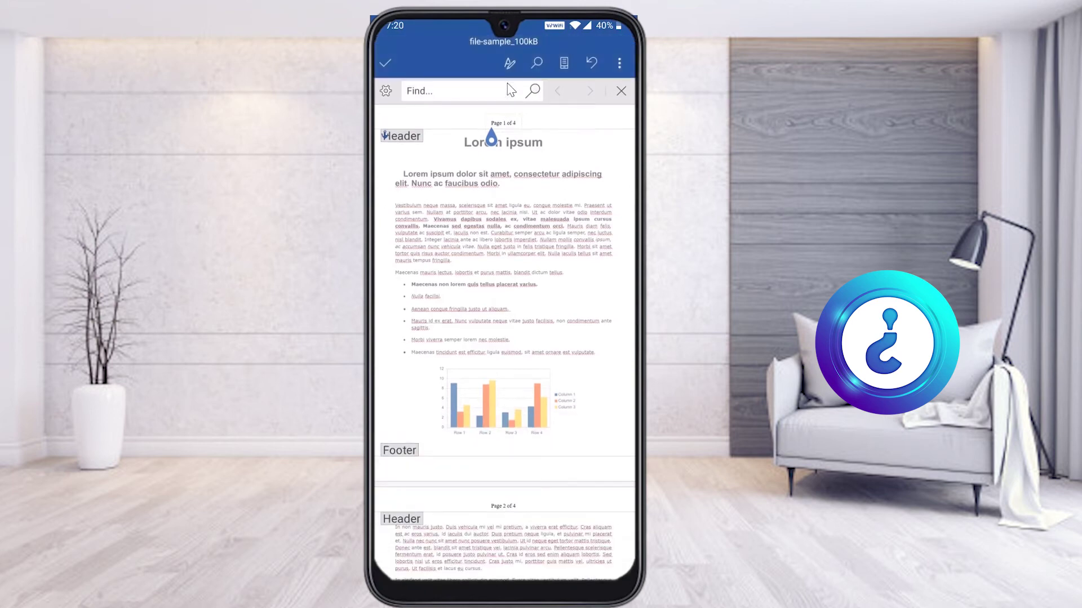
click(539, 285)
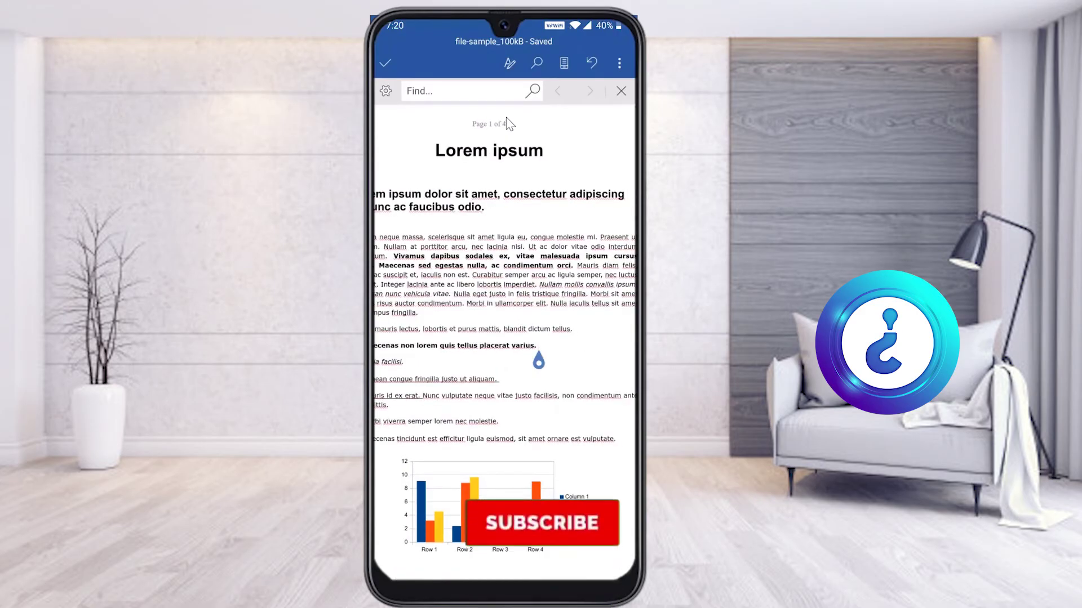
key(Escape)
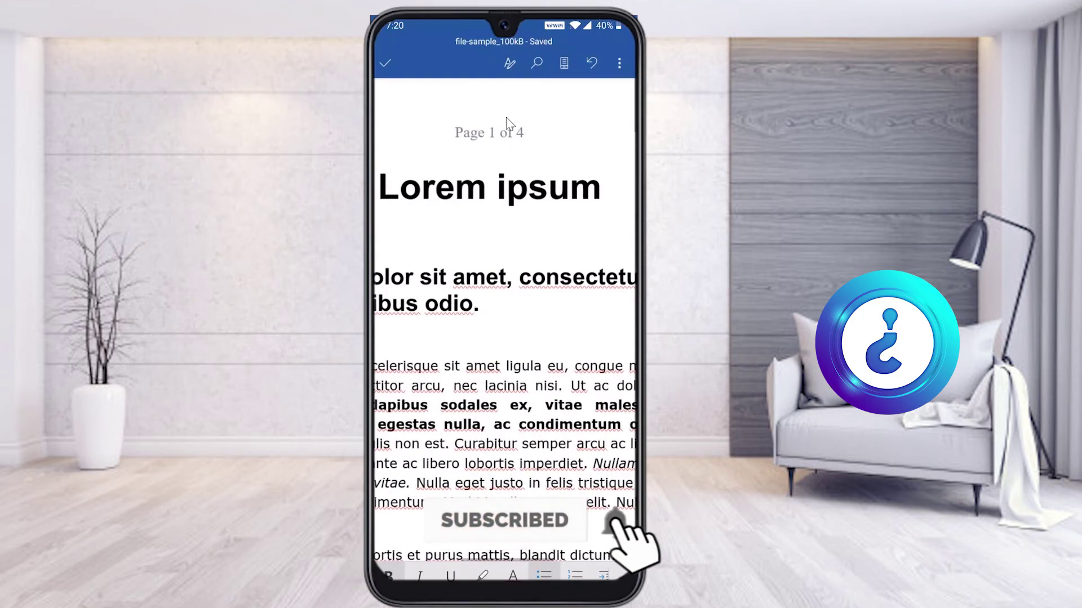
Step: Check the page number in the header of each page from the first to the last
scroll(510, 124, down, 10)
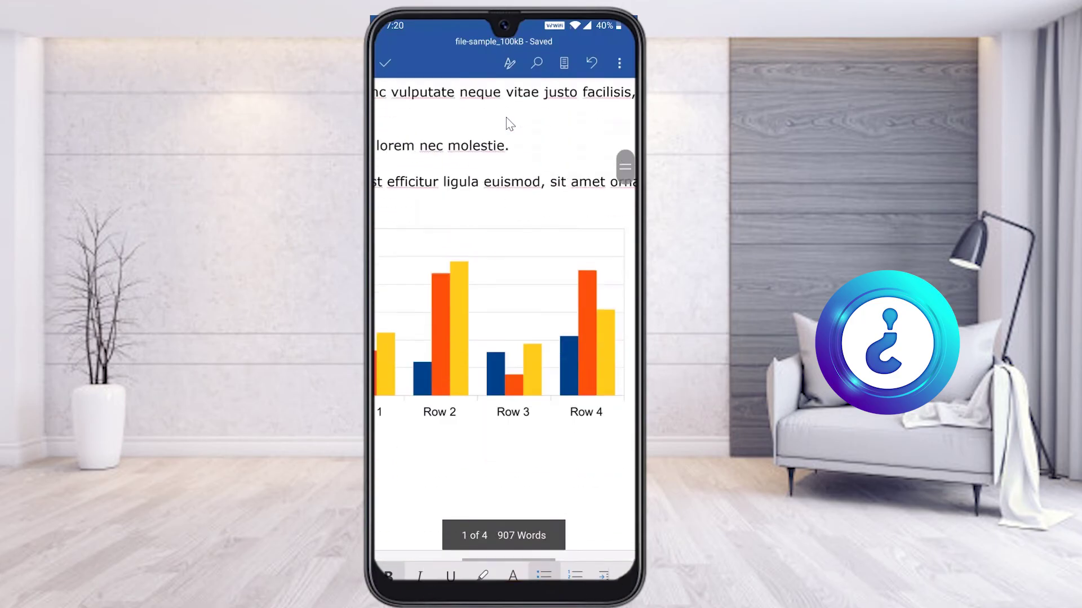
scroll(509, 122, down, 5)
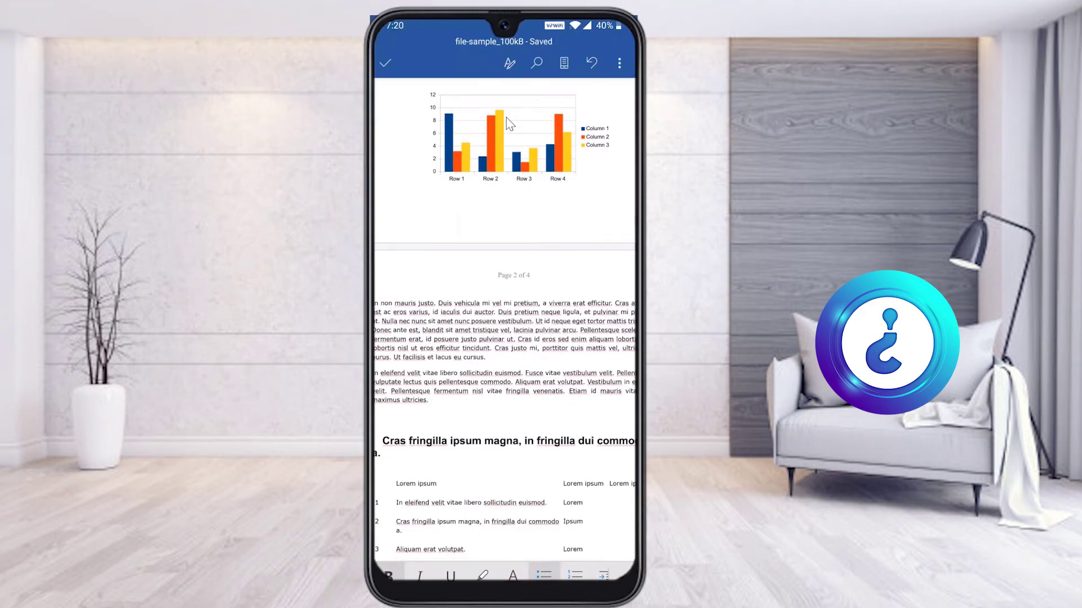
scroll(509, 123, up, 3)
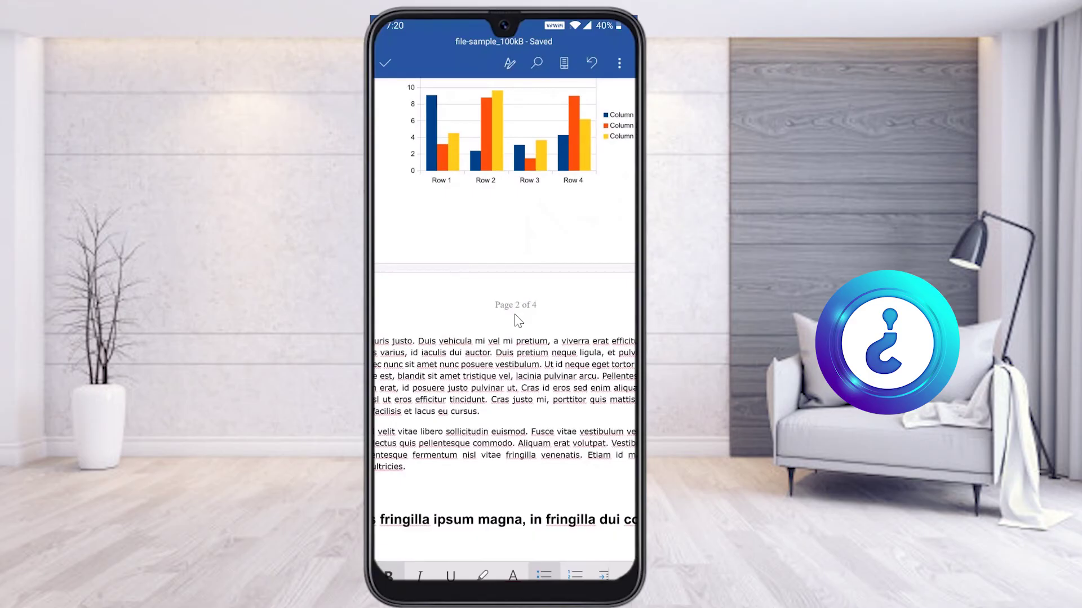
scroll(518, 320, down, 3)
scroll(518, 320, down, 5)
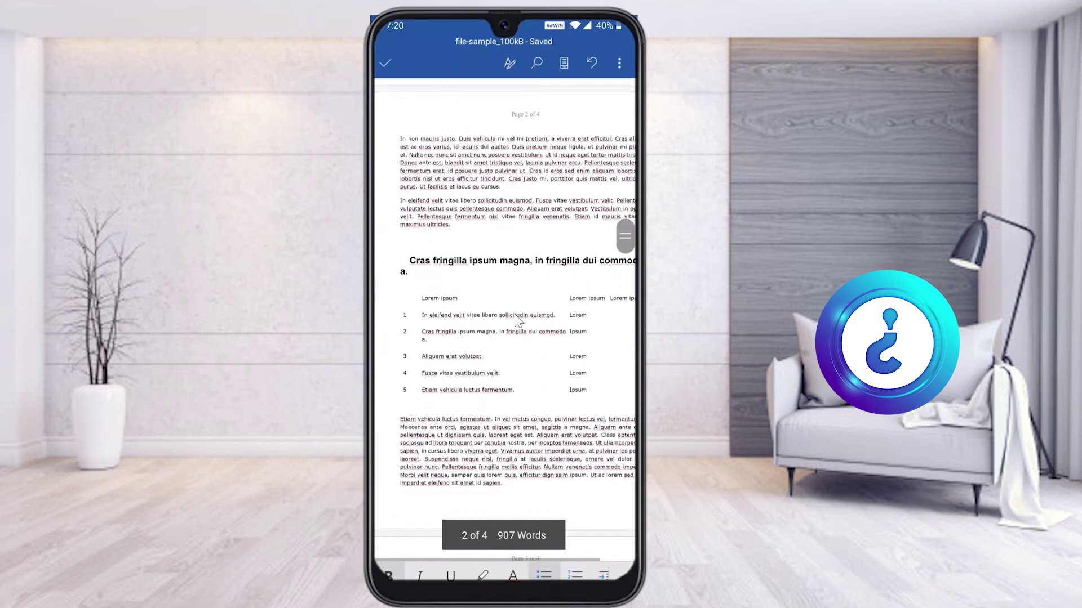
scroll(518, 320, down, 5)
scroll(516, 320, up, 2)
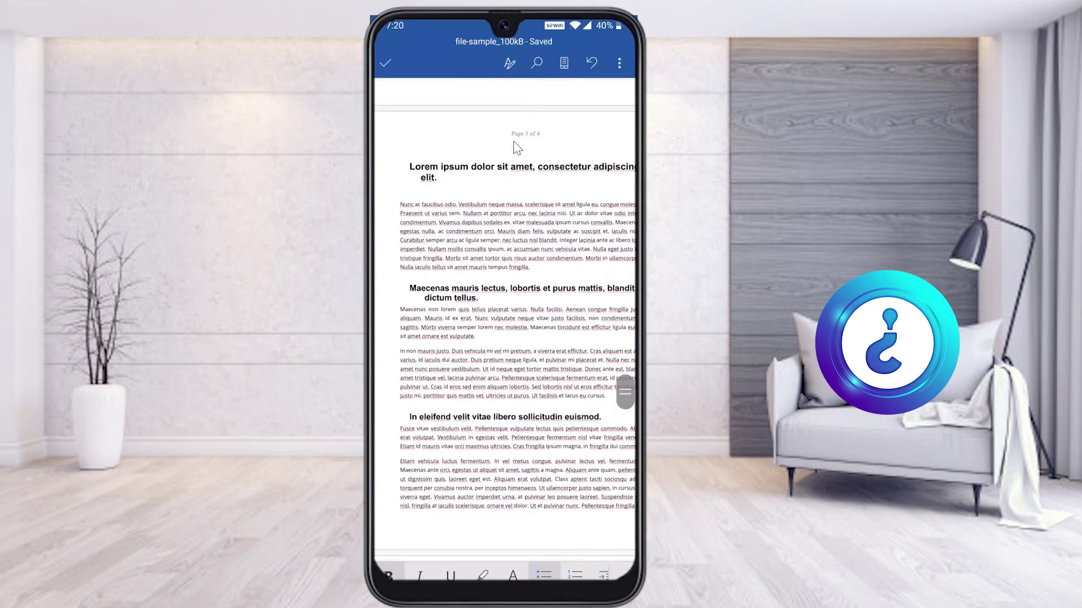
scroll(517, 147, down, 5)
scroll(514, 142, down, 3)
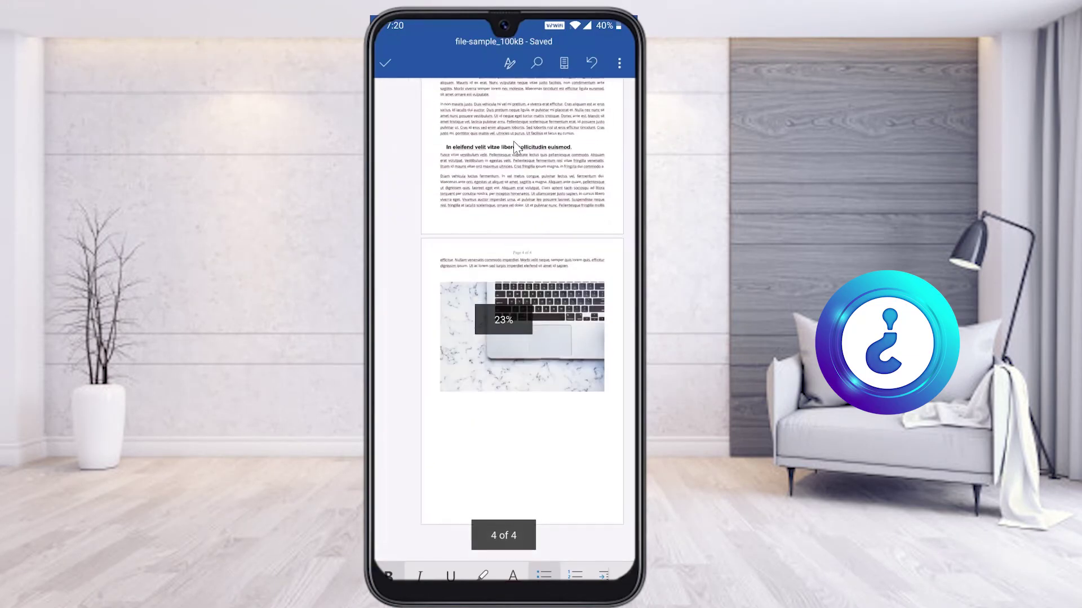
scroll(514, 144, up, 10)
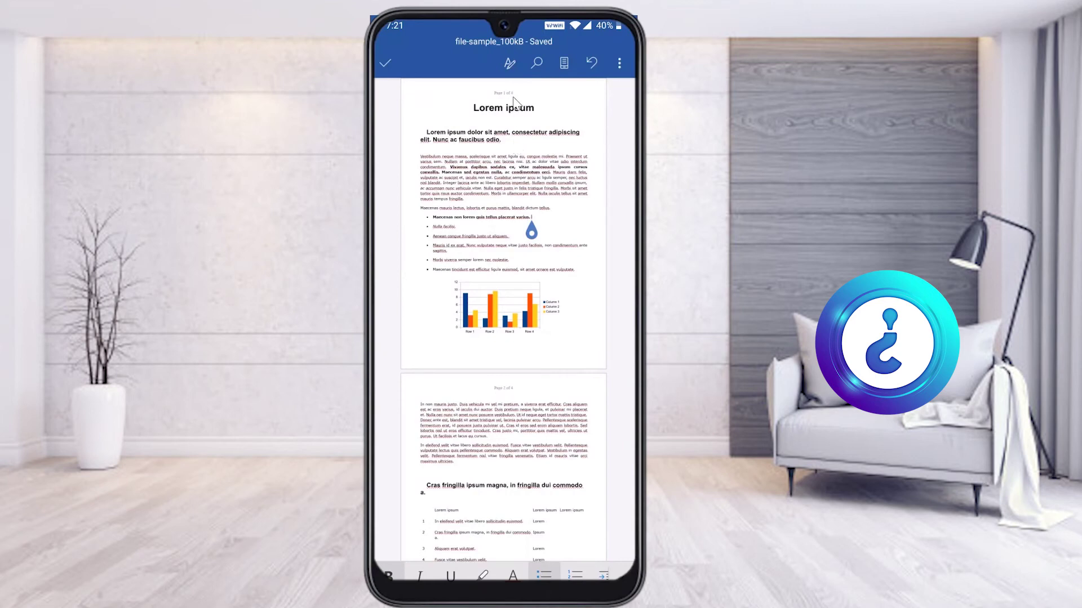
Step: Remove the page numbers from the whole document and return to the full page view
click(510, 65)
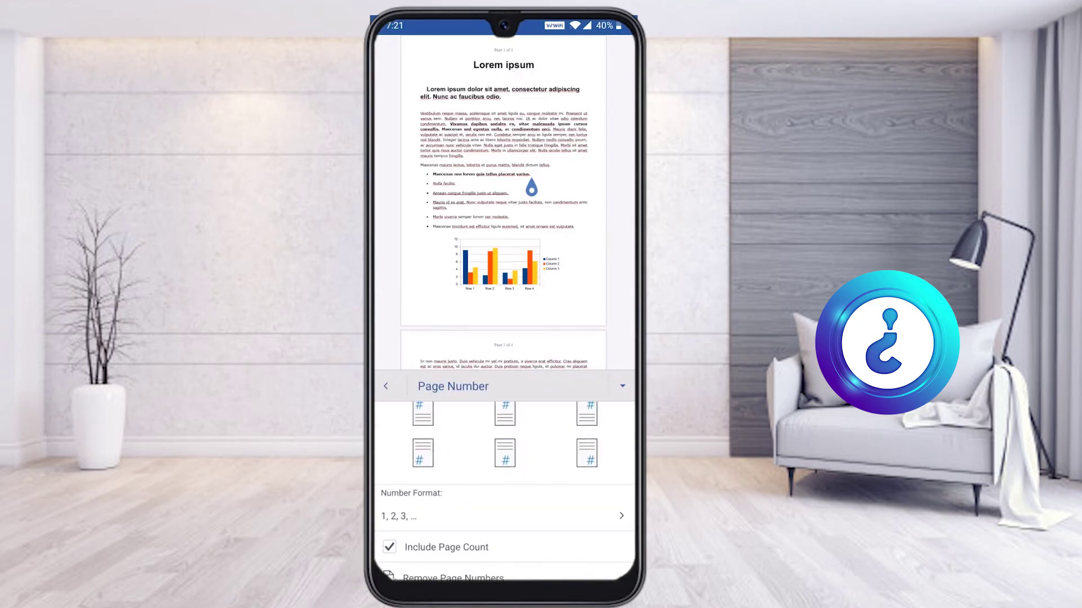
click(453, 577)
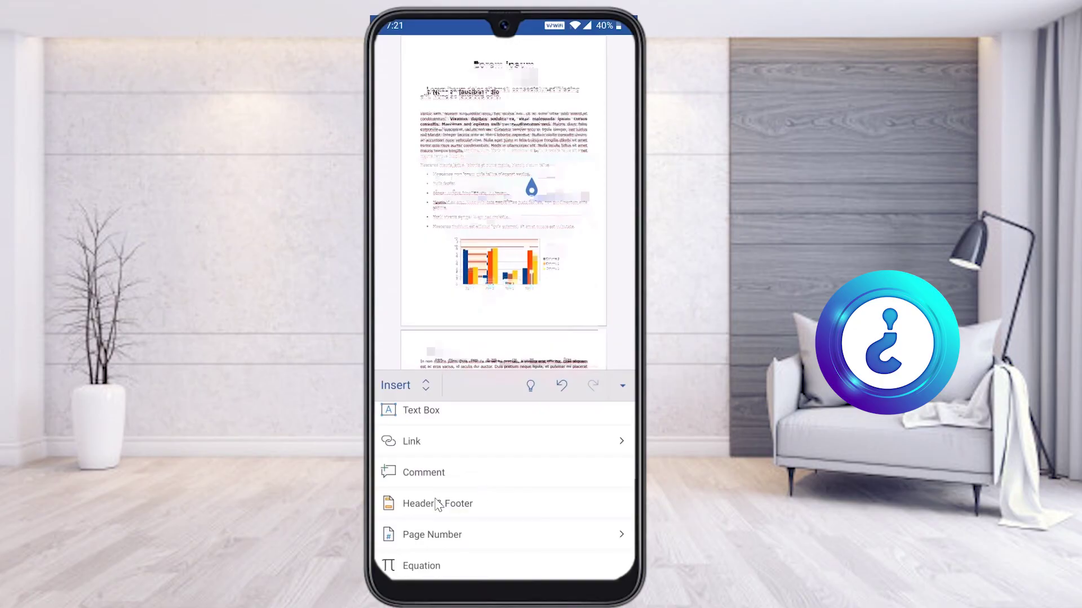
click(495, 251)
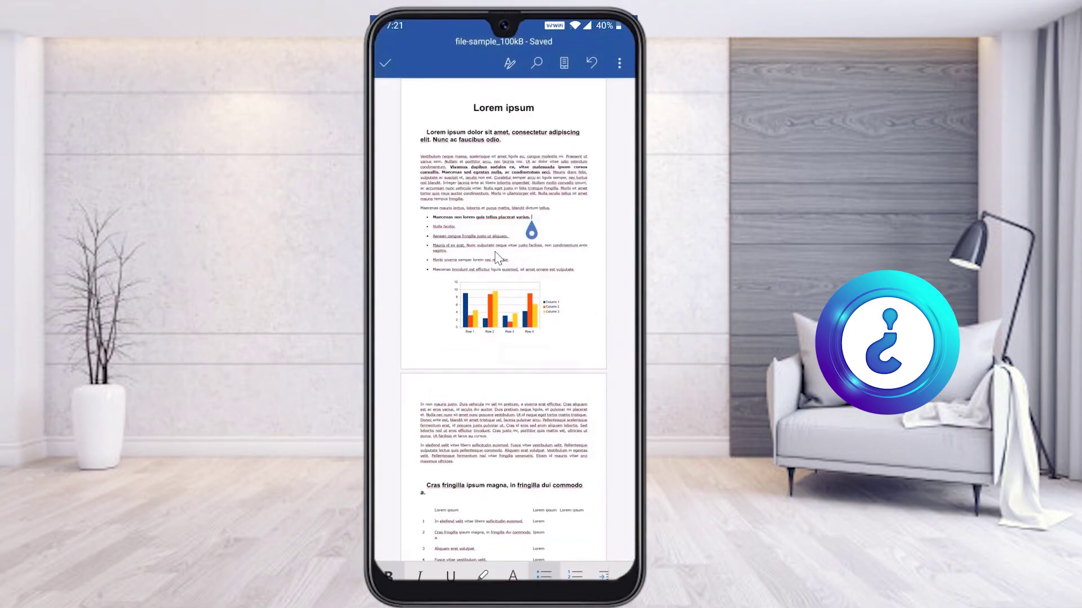